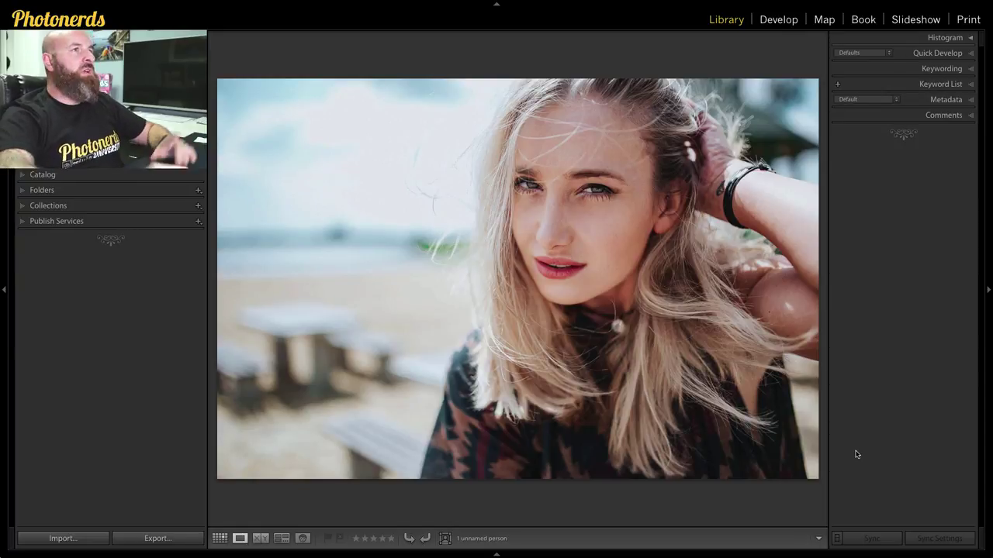
Open the blonde beach portrait in the Develop module for editing.
click(779, 19)
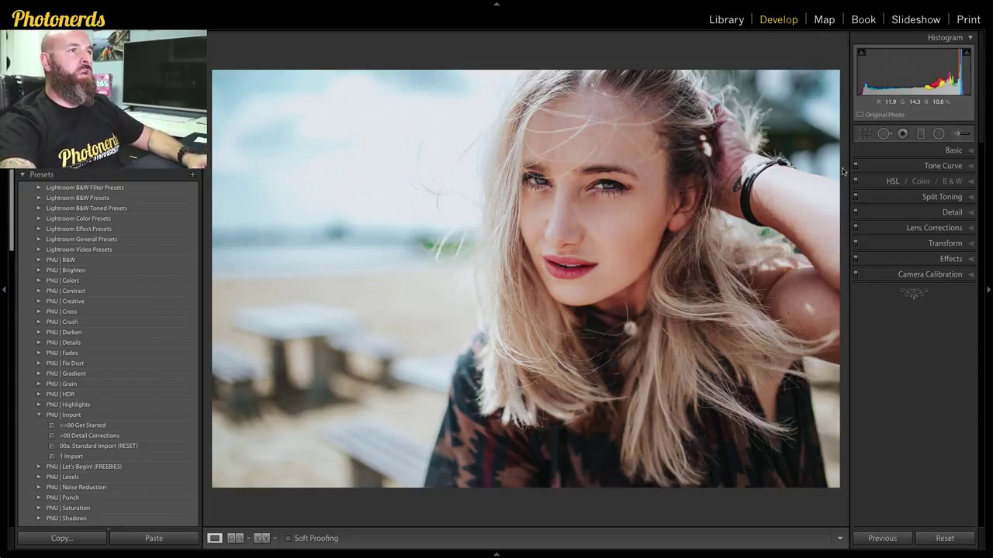
Select the Adjustment Brush and bring up its list of Effect presets.
click(960, 135)
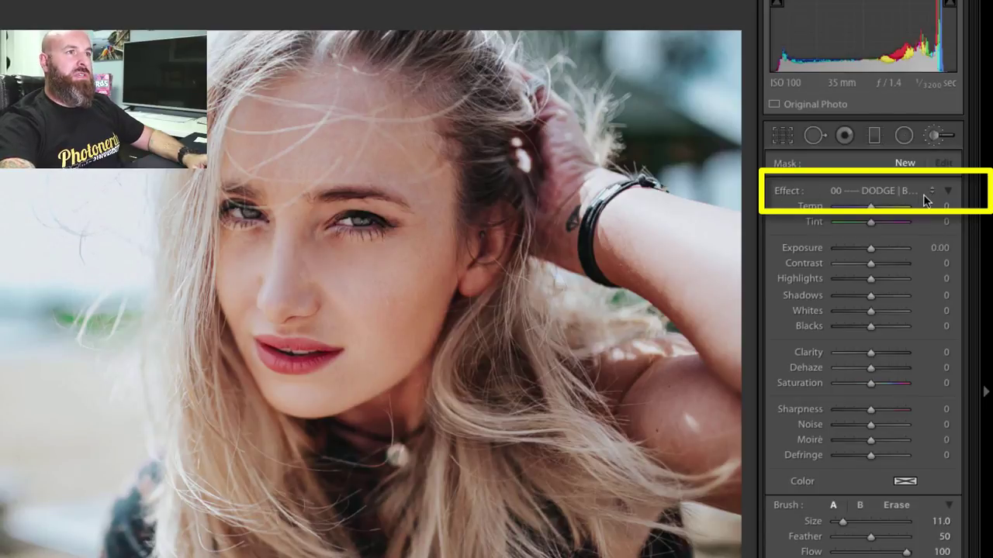
click(932, 190)
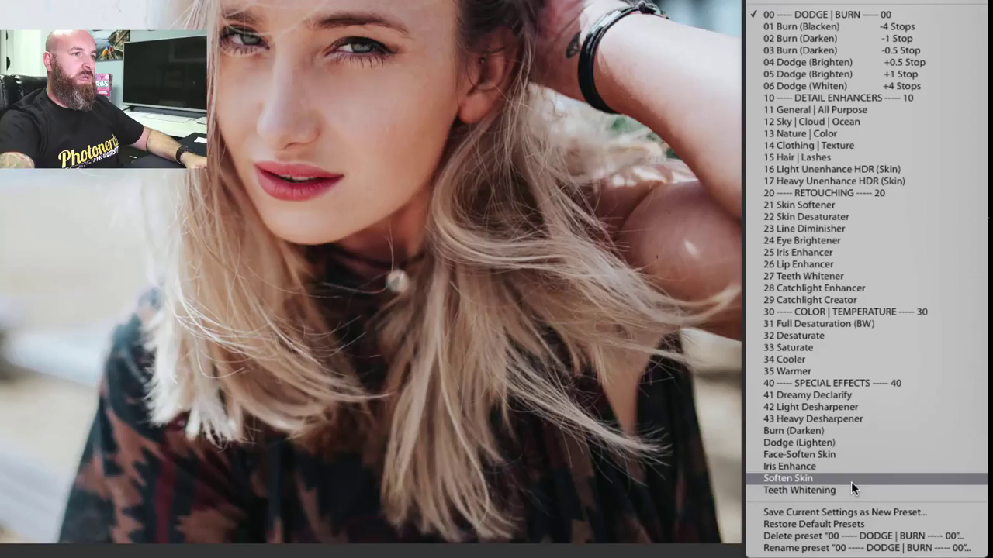
Load the Face-Soften Skin preset (Clarity -100, Sharpness 25) into the brush.
click(822, 478)
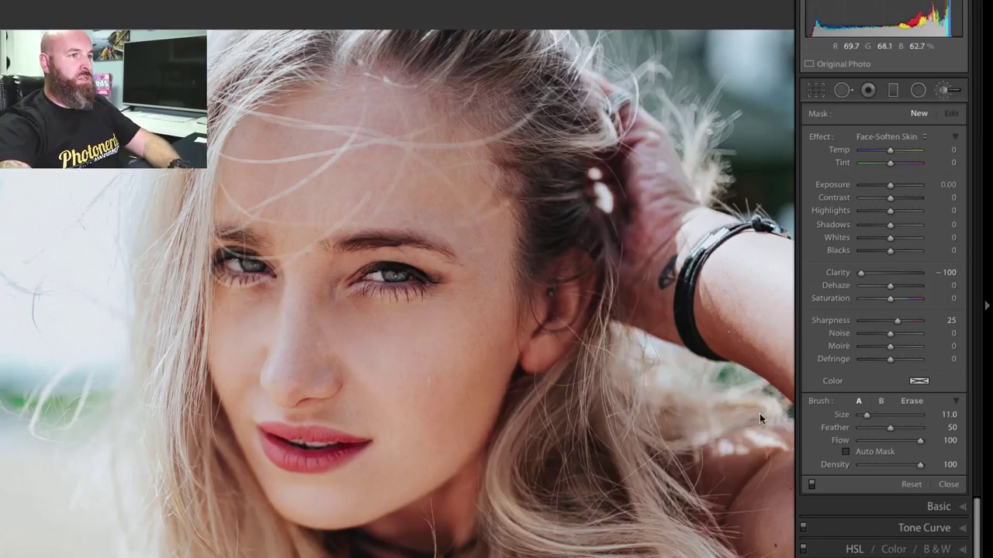
Enlarge the brush to size 71, paint a stroke on the cheek, and hide the pins.
drag(867, 415, 902, 414)
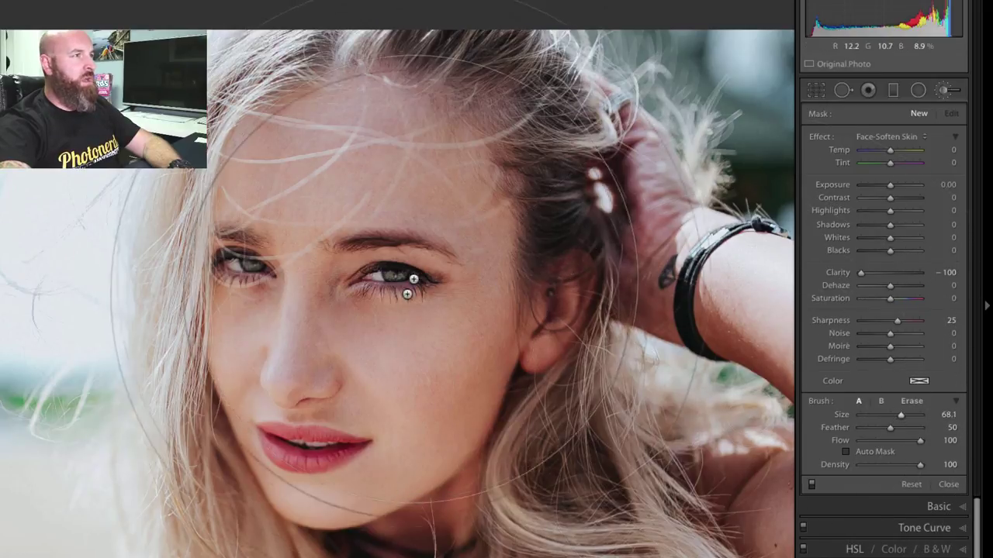
scroll(393, 316, up, 1)
scroll(394, 317, up, 3)
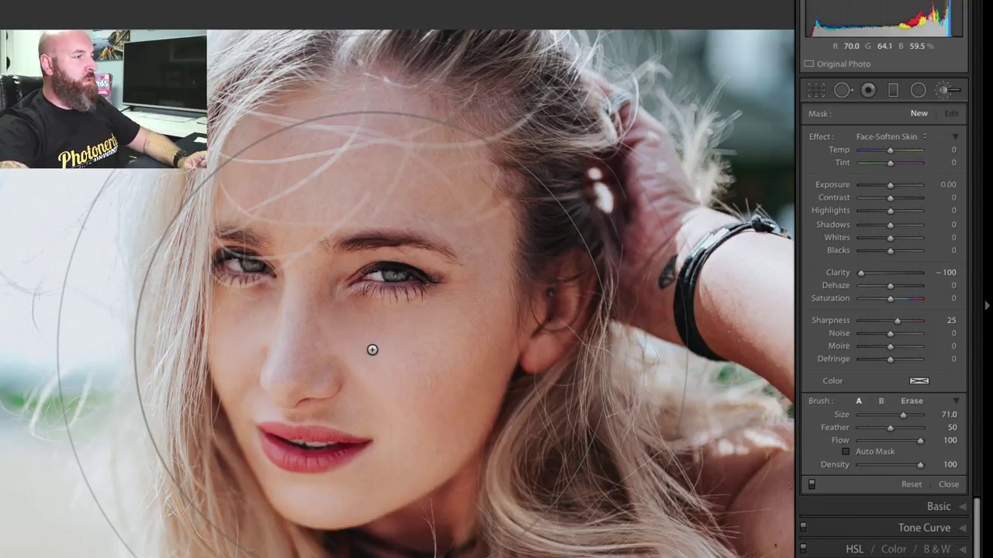
click(373, 349)
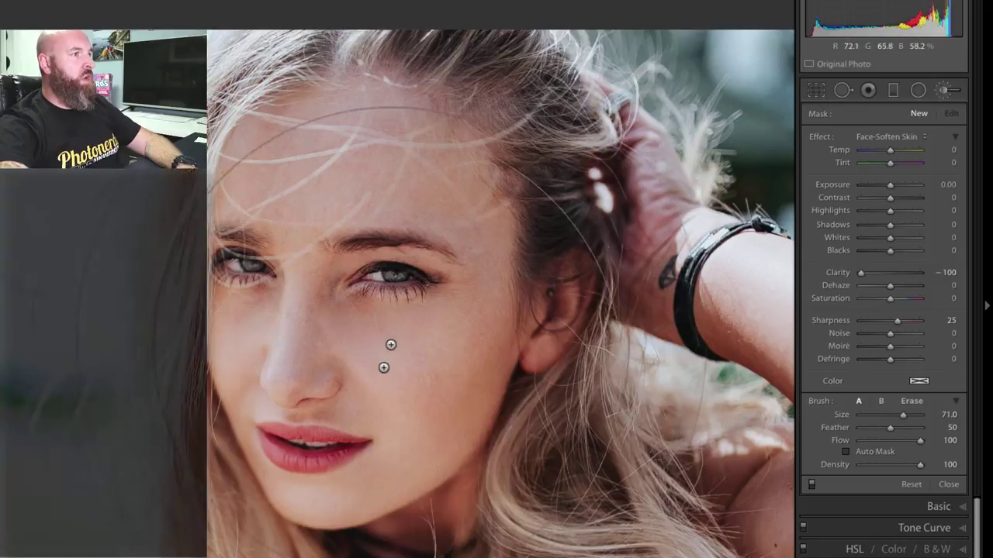
key(h)
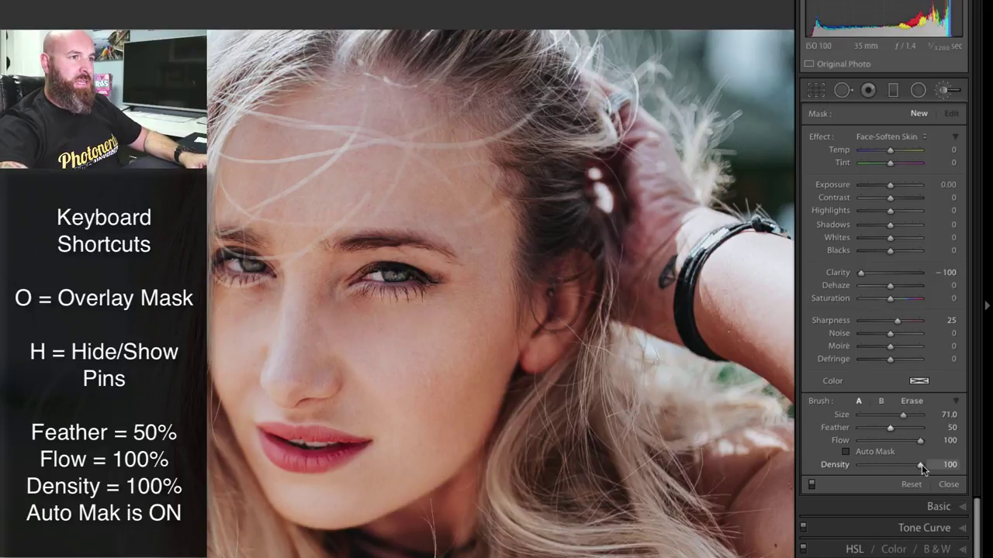
Turn on Auto Mask and switch the brush effect to Soften Skin.
click(846, 452)
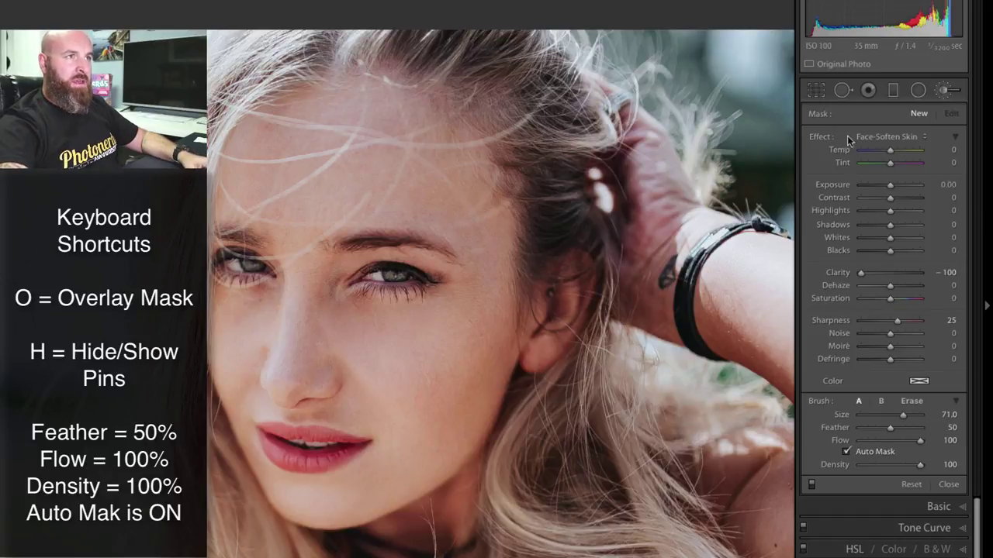
click(923, 138)
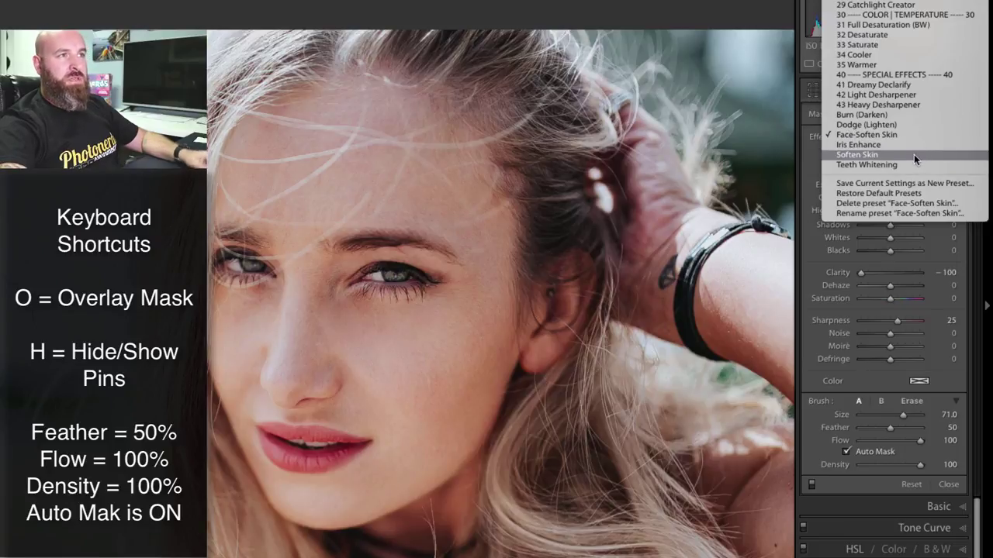
click(914, 154)
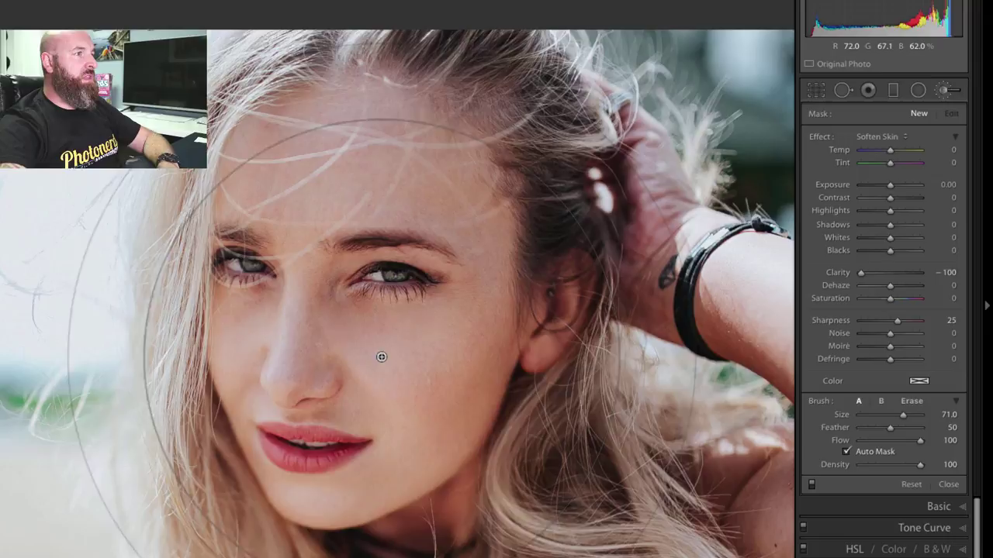
Select the existing Soften Skin pin on the face, then hide and reshow the pins.
click(381, 356)
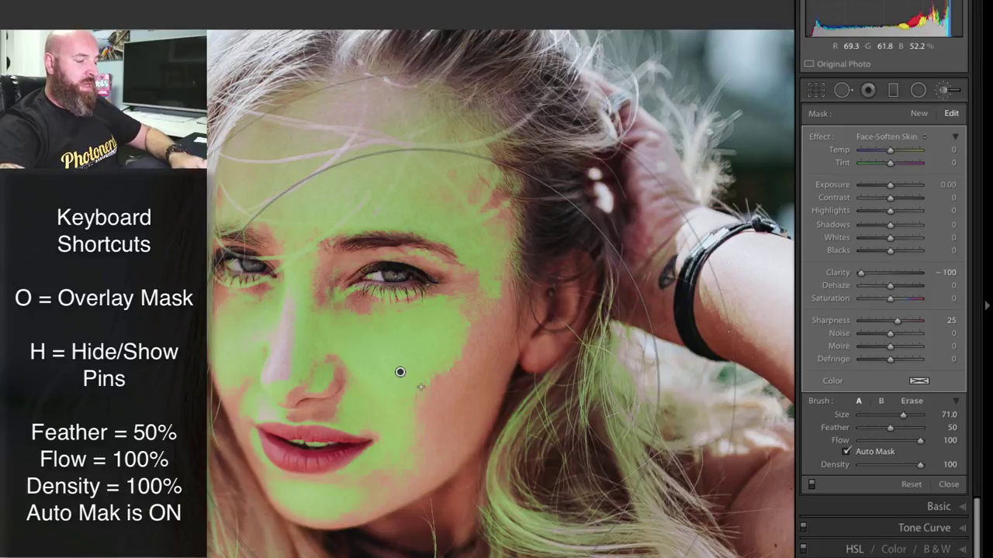
key(h)
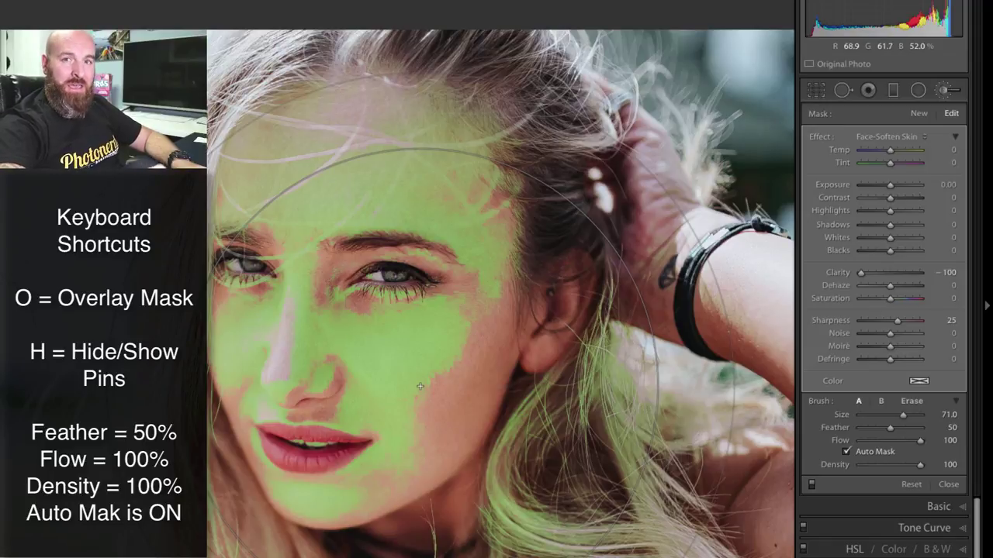
key(h)
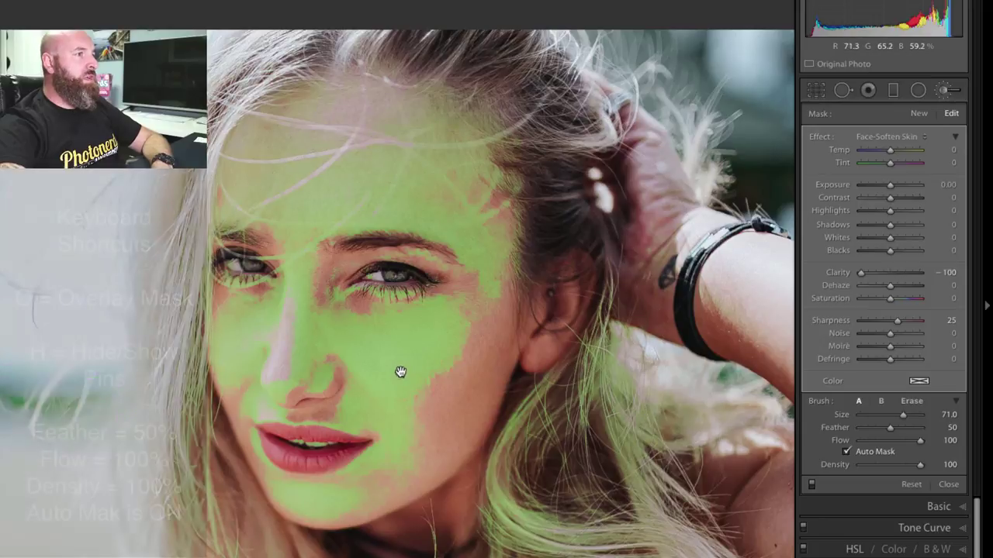
Extend the soften mask onto the right cheek, checking it by toggling the overlay.
drag(404, 379, 436, 383)
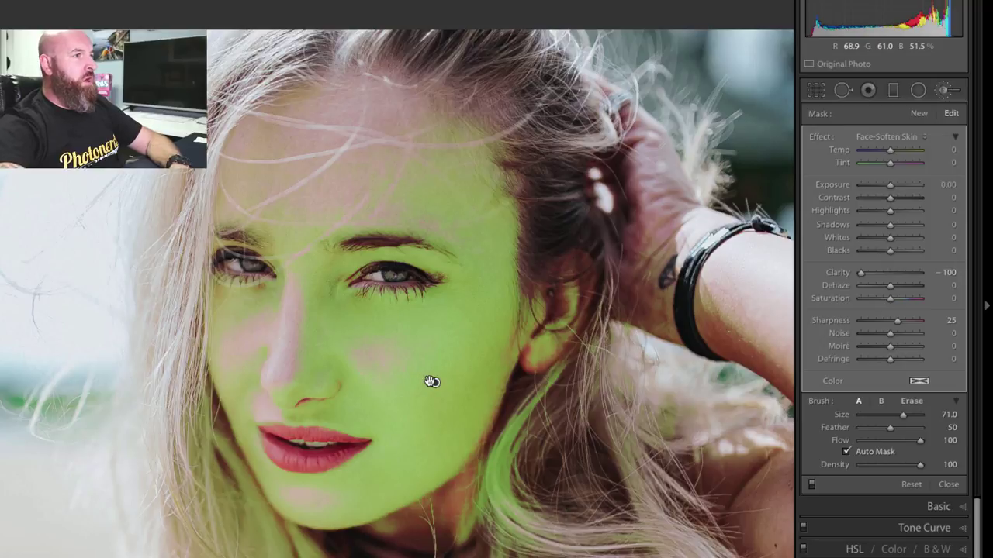
key(o)
key(o)
key(o)
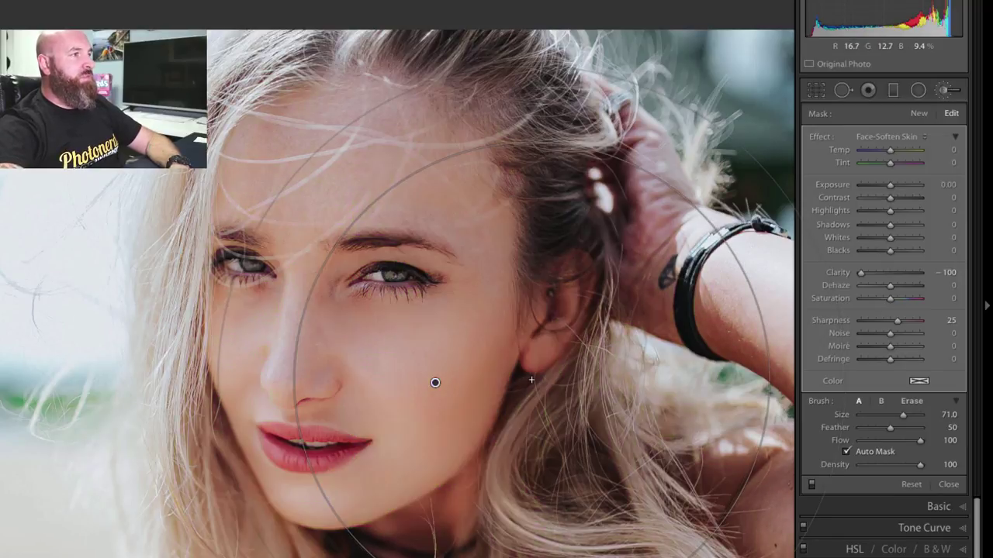
key(o)
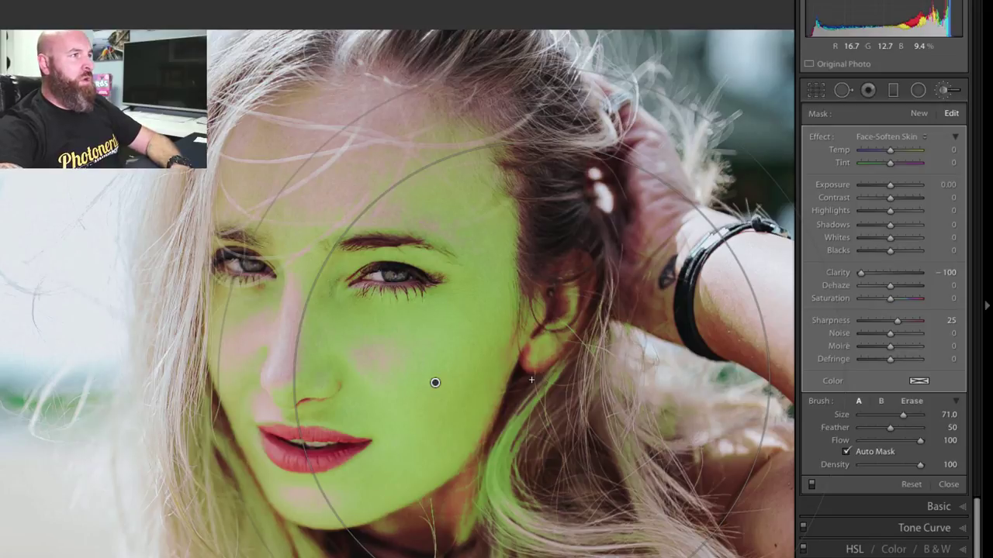
key(o)
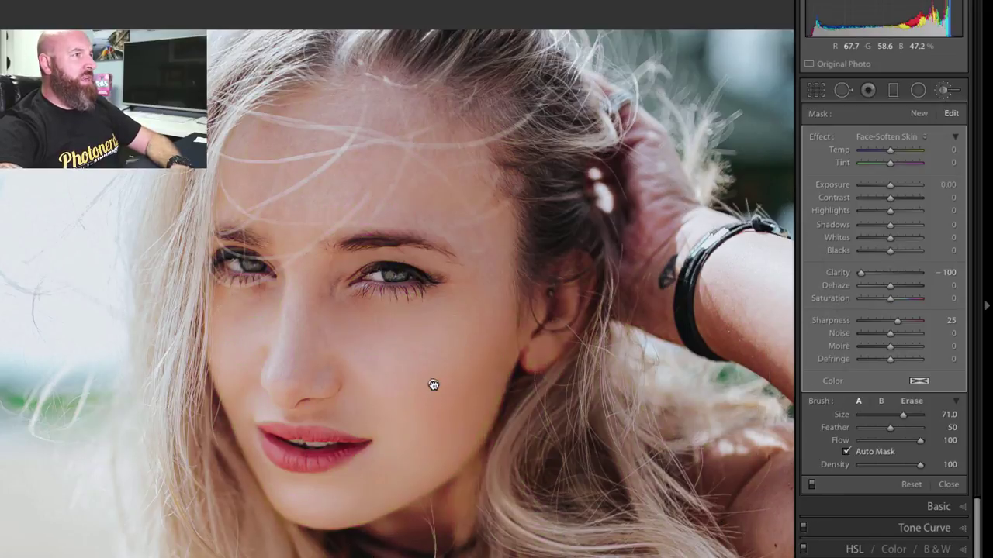
mouse_move(428, 382)
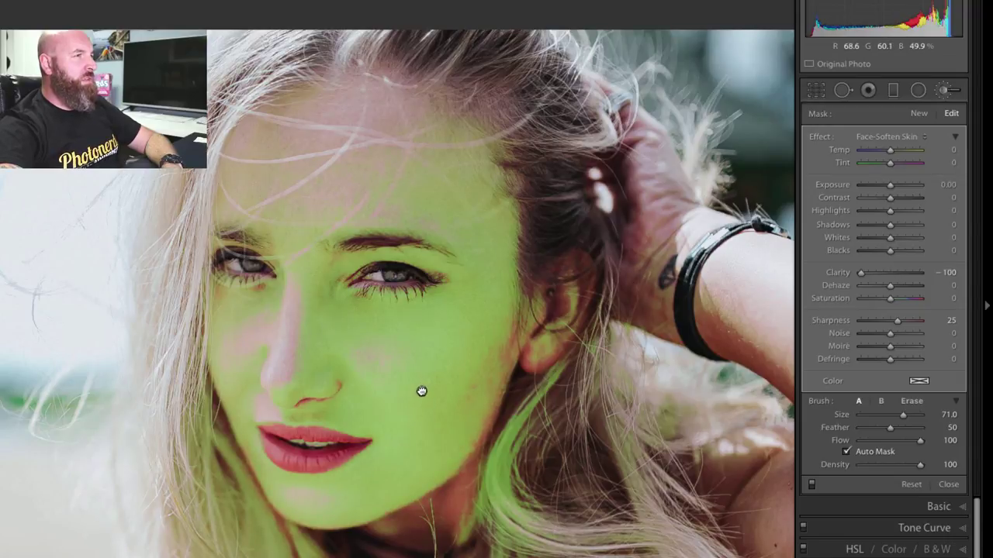
mouse_move(421, 390)
mouse_down()
mouse_move(409, 383)
mouse_move(410, 394)
mouse_move(426, 394)
mouse_up()
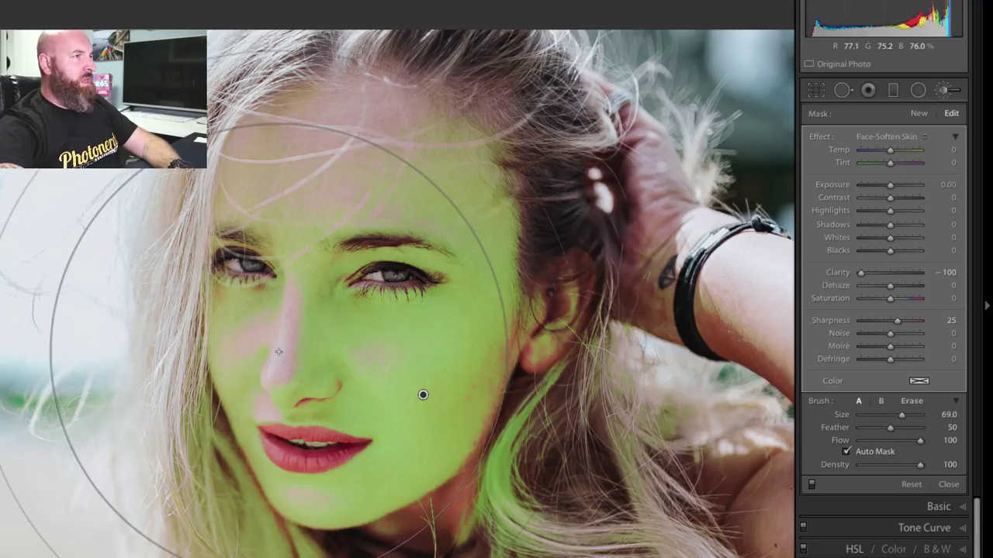
Shrink the brush to size 9.0 and paint the softening onto the chin.
scroll(285, 345, down, 10)
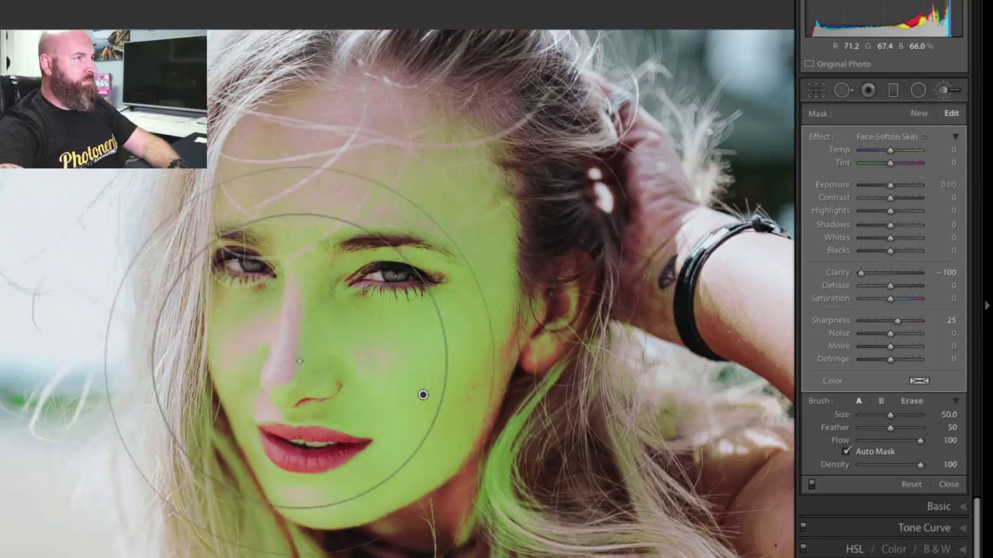
scroll(291, 357, down, 5)
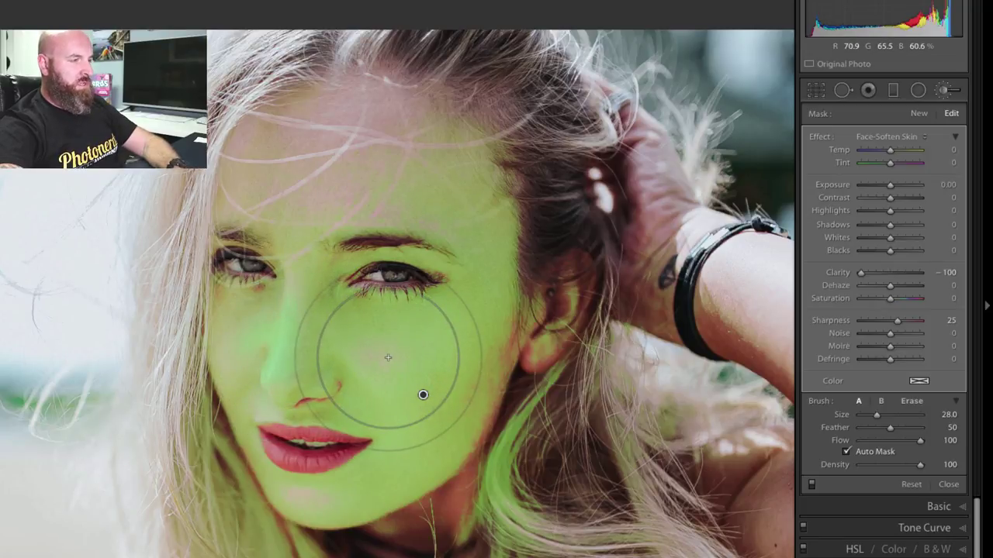
scroll(388, 358, down, 12)
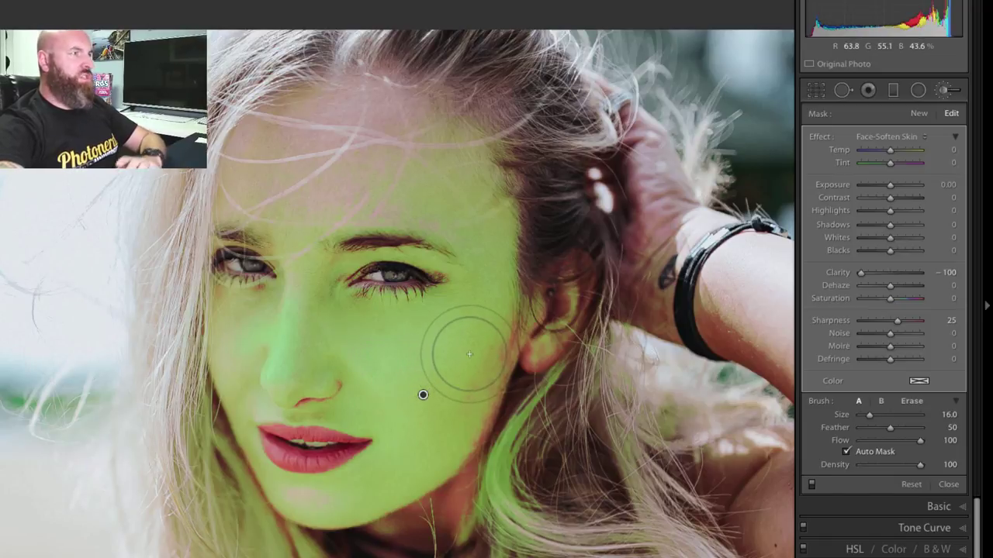
scroll(465, 388, down, 2)
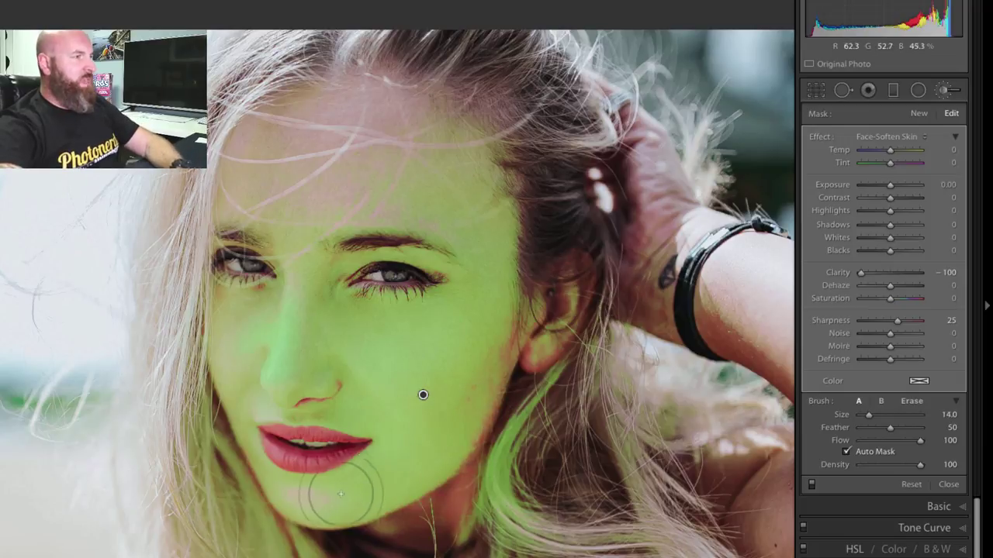
scroll(330, 497, down, 5)
drag(323, 499, 303, 494)
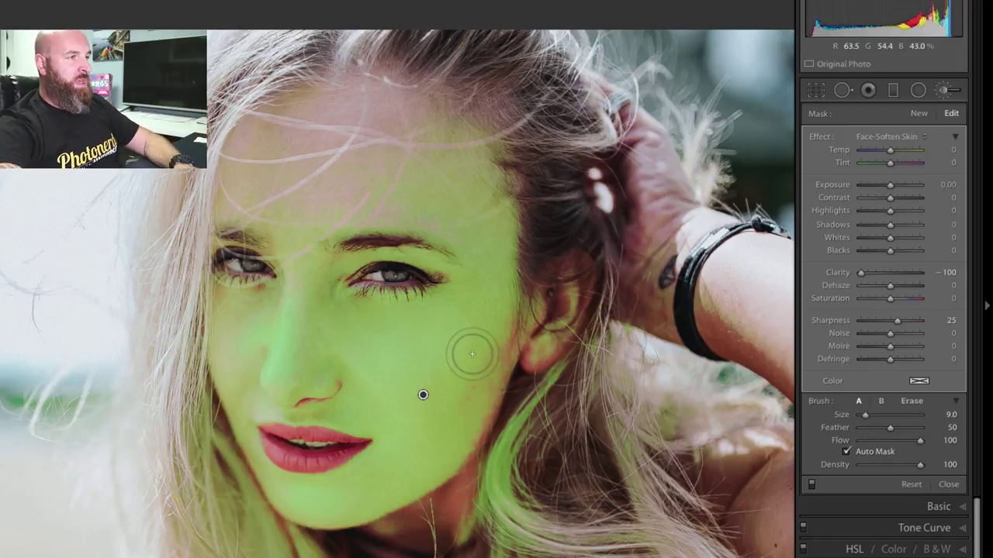
Hide the overlay and toggle the skin softening on and off, leaving it off.
key(o)
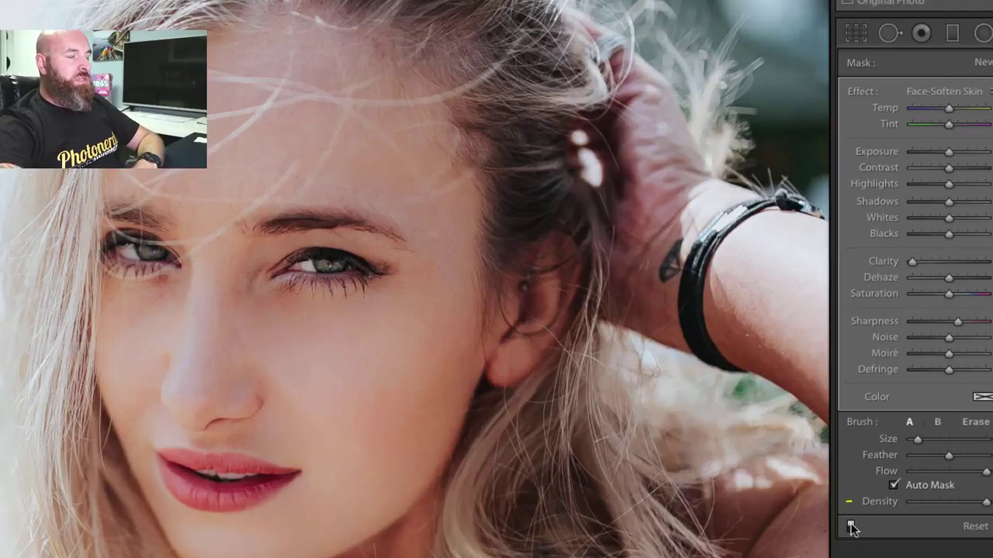
click(812, 484)
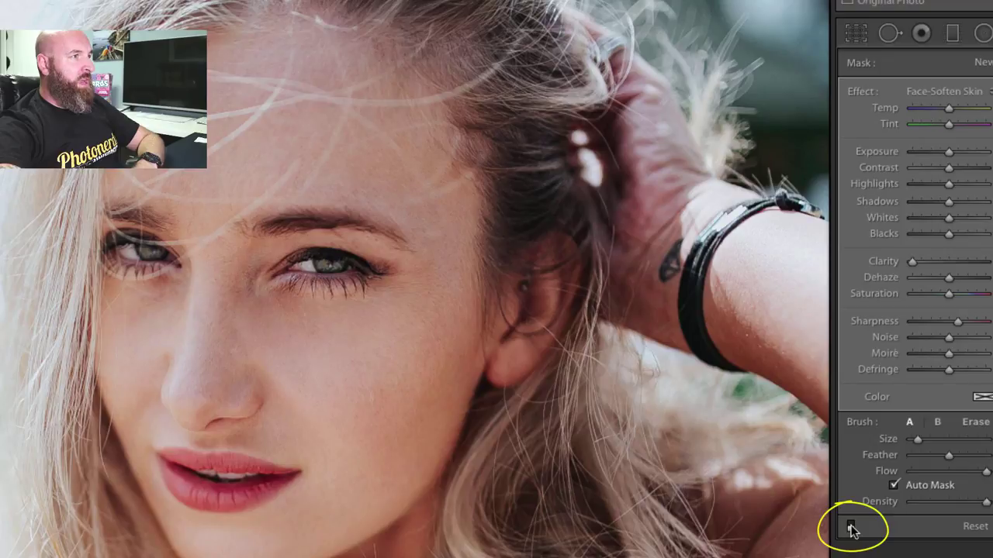
click(850, 528)
click(851, 527)
click(851, 527)
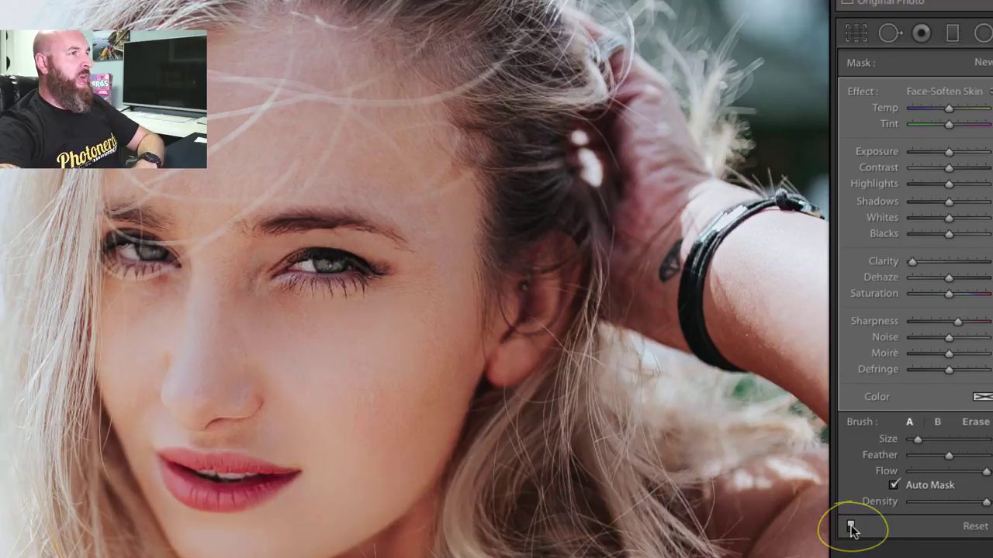
click(851, 528)
click(851, 528)
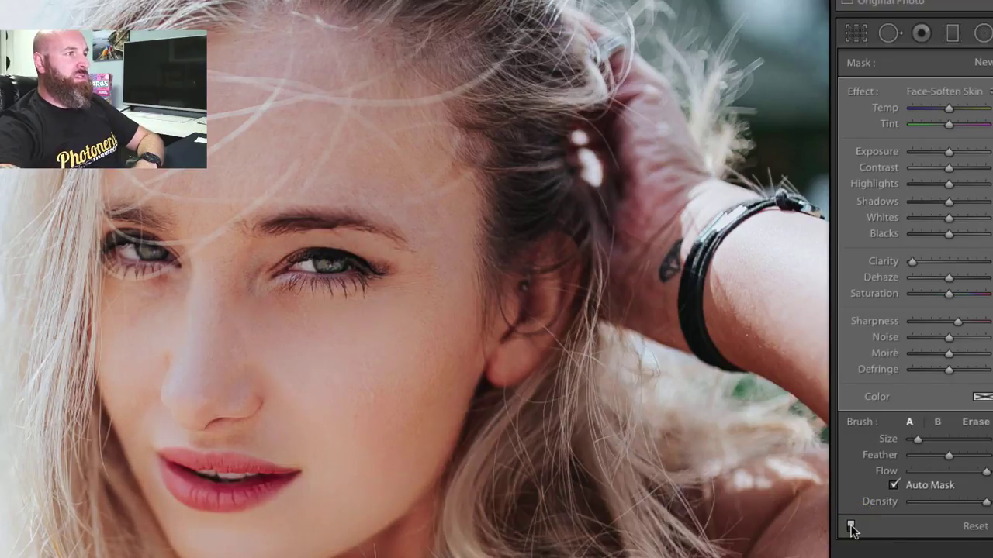
click(850, 527)
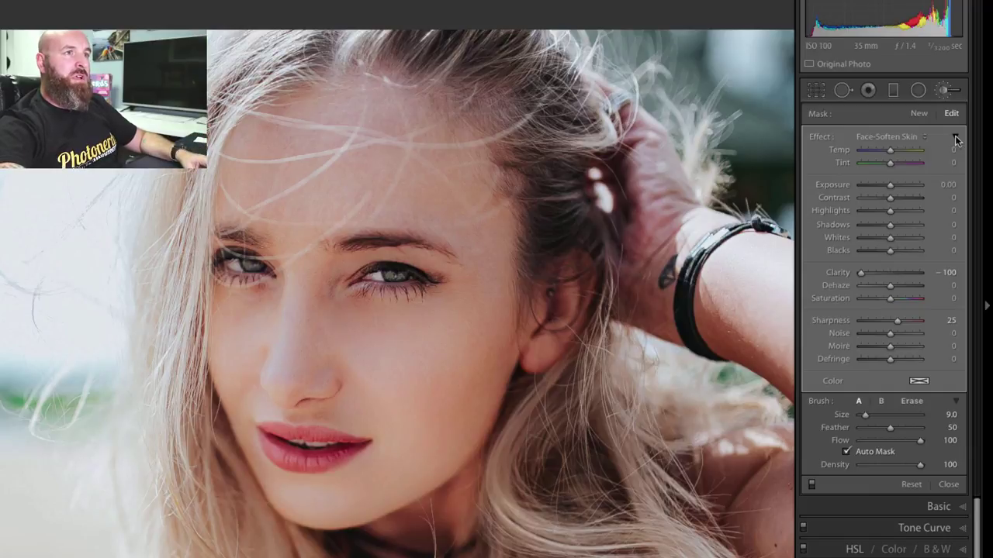
Collapse the effect to a single Amount slider and lower it from 100 to 60.
click(956, 138)
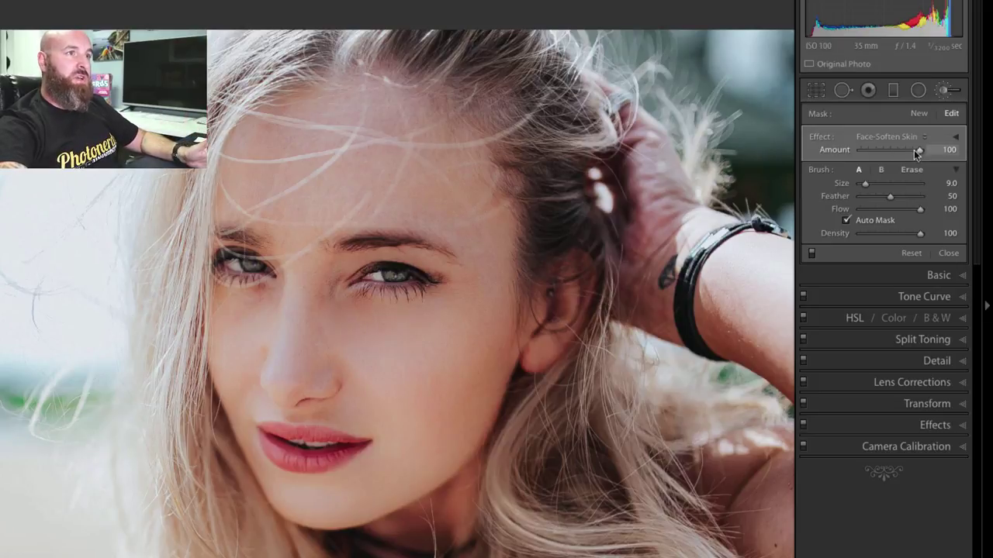
drag(920, 151, 896, 155)
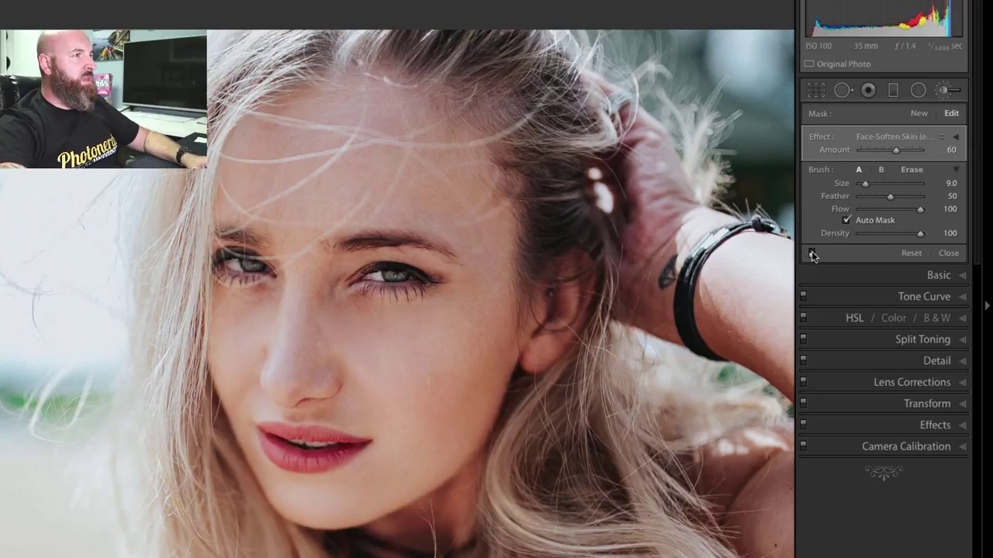
Compare the reduced softening on and off, then show the mask overlay and select Erase.
click(811, 254)
click(811, 254)
click(812, 253)
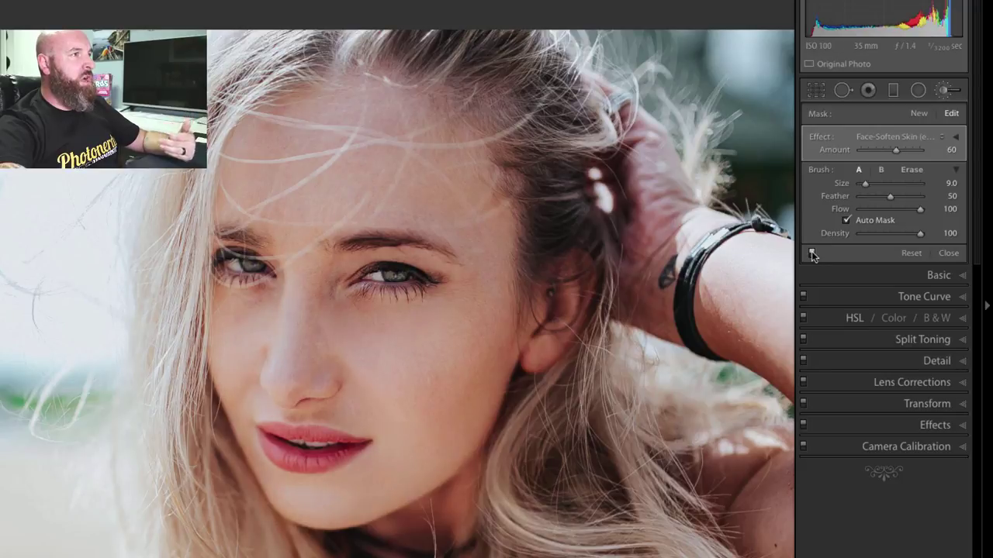
click(811, 254)
click(811, 254)
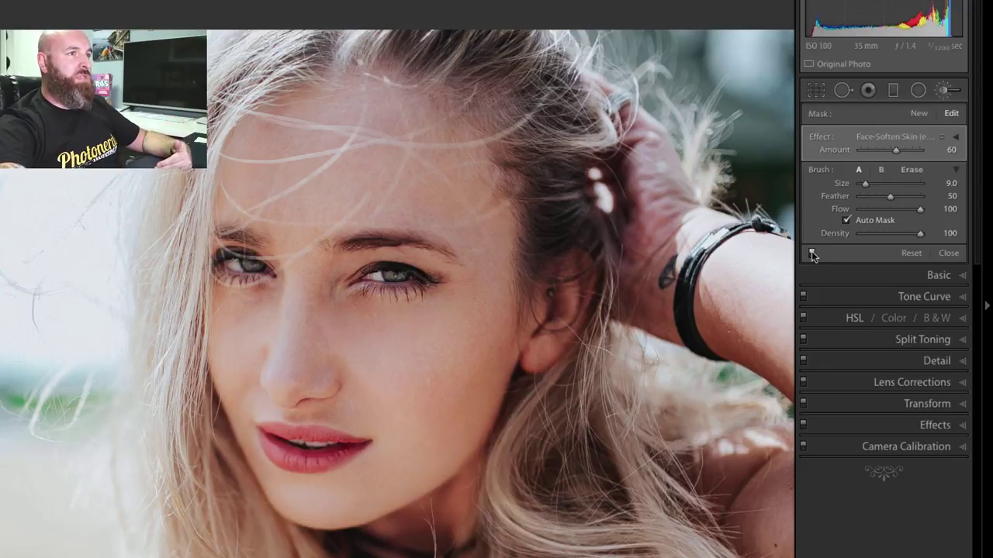
click(812, 253)
click(811, 254)
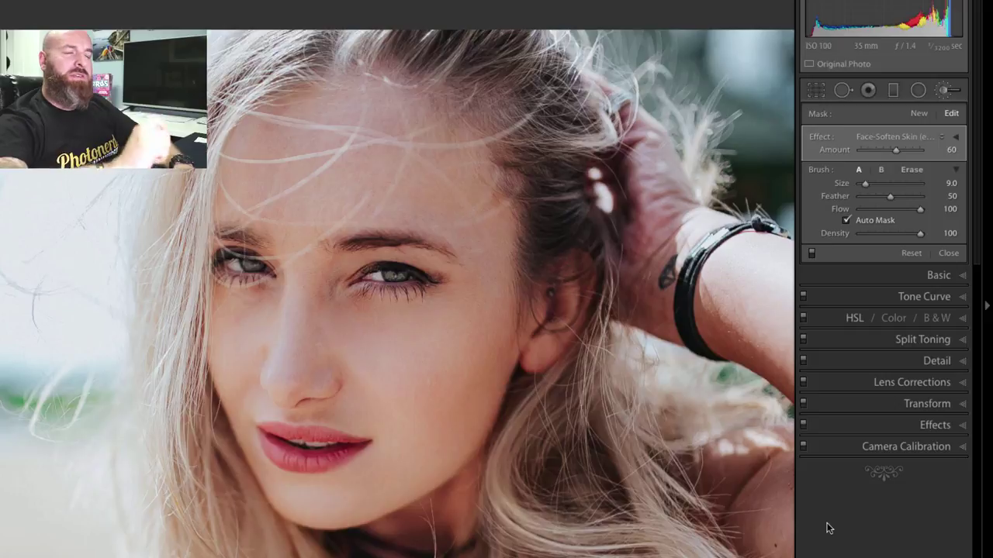
key(o)
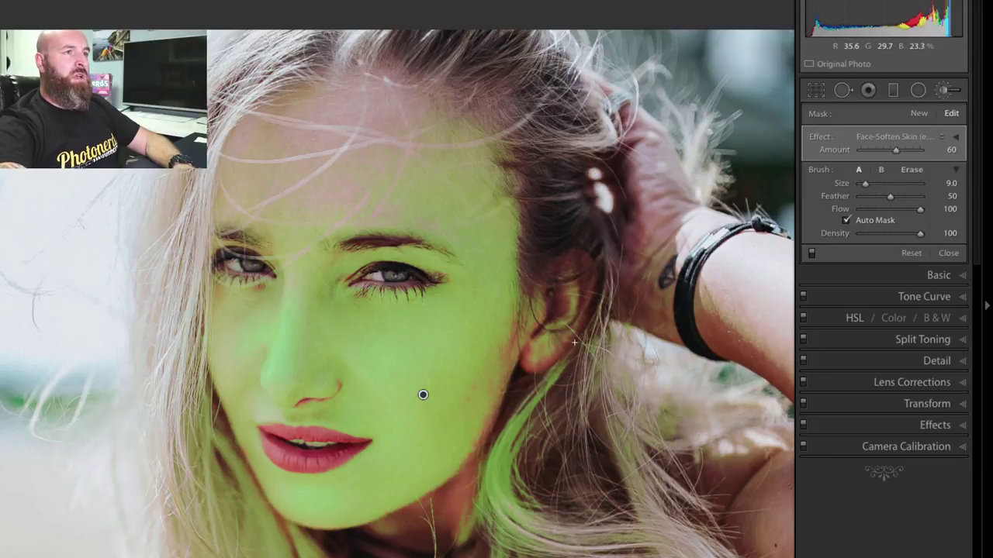
click(913, 170)
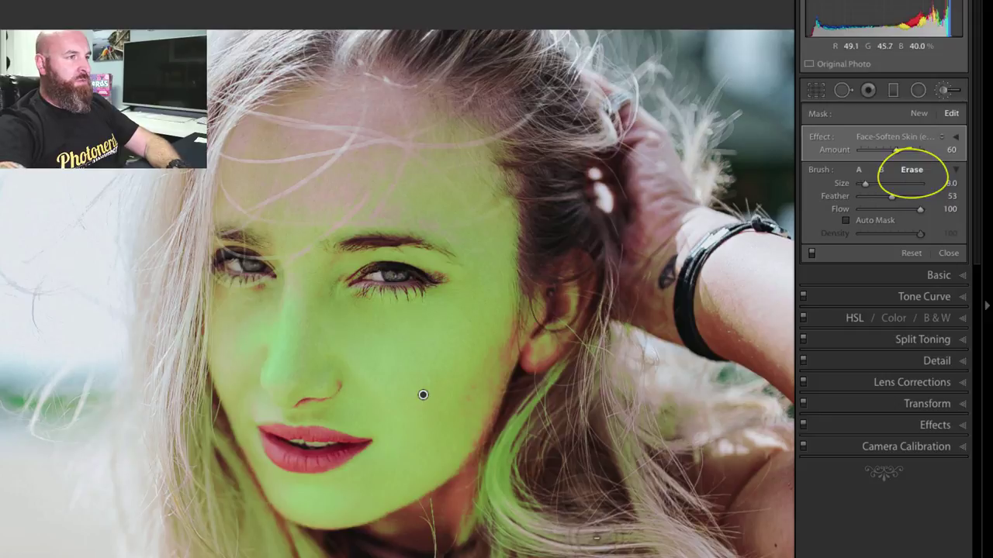
Enlarge the Erase brush to size 10 and erase mask spill from the hair strand and left jaw and neck.
key(bracketright)
key(bracketright)
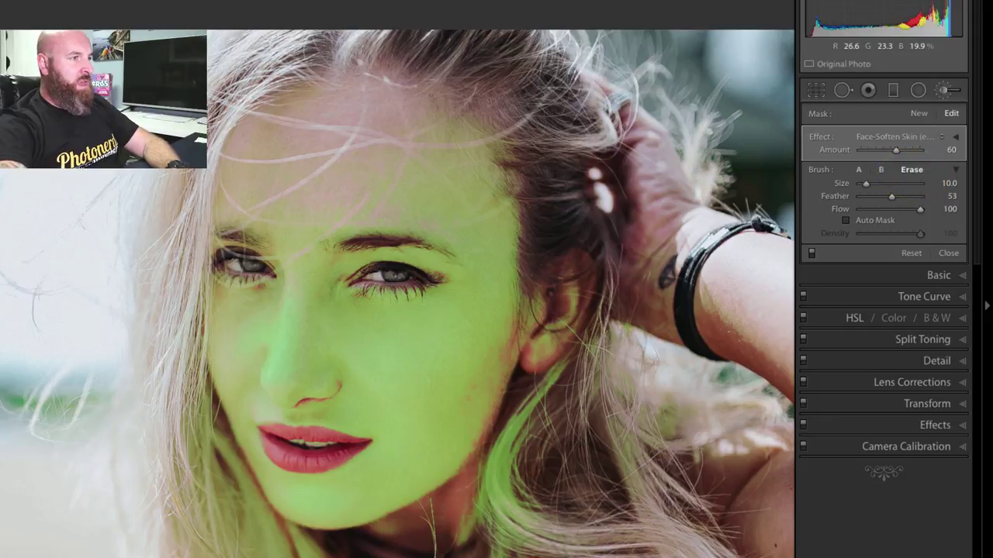
mouse_move(506, 500)
mouse_down()
mouse_move(496, 496)
mouse_move(501, 469)
mouse_move(563, 346)
mouse_move(577, 340)
mouse_up()
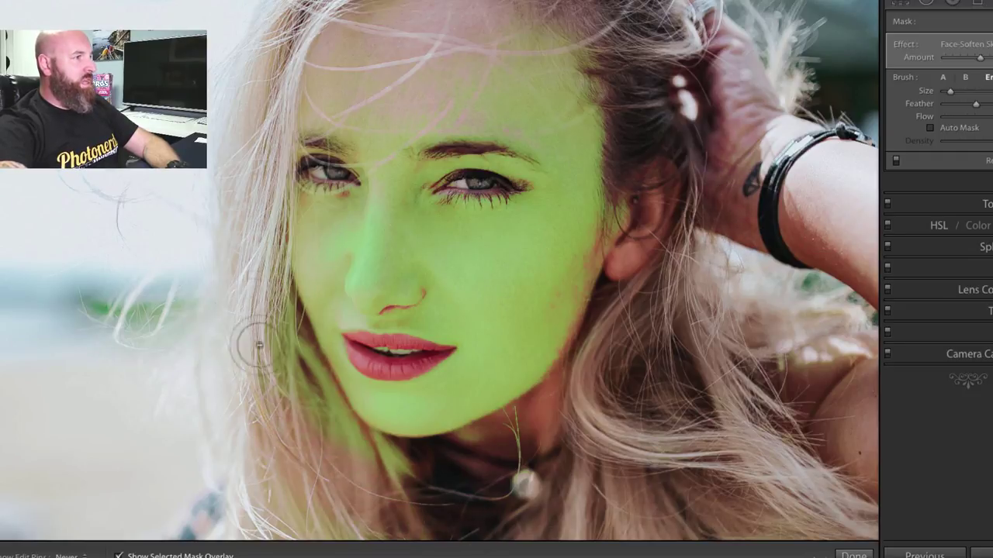
mouse_move(281, 339)
mouse_down()
mouse_move(331, 447)
mouse_move(308, 385)
mouse_move(382, 463)
mouse_up()
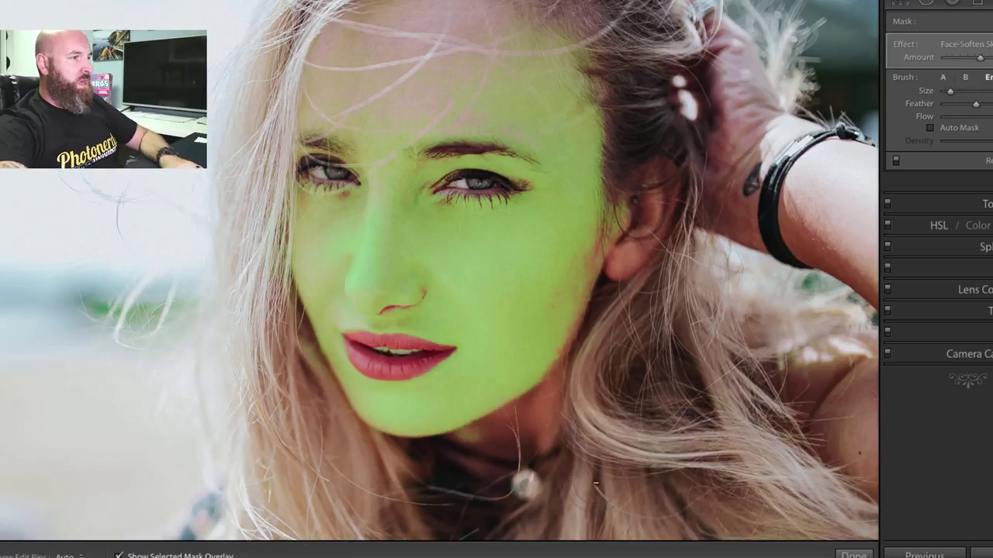
Check the neck and chest, then the whole face, showing and hiding the edit pin.
key(h)
drag(594, 483, 613, 336)
key(h)
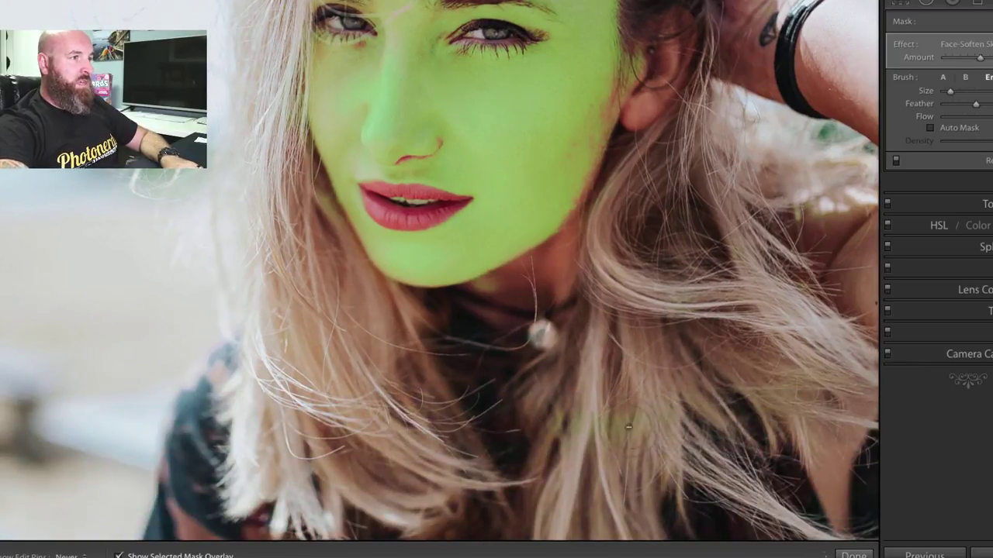
drag(696, 288, 718, 396)
key(h)
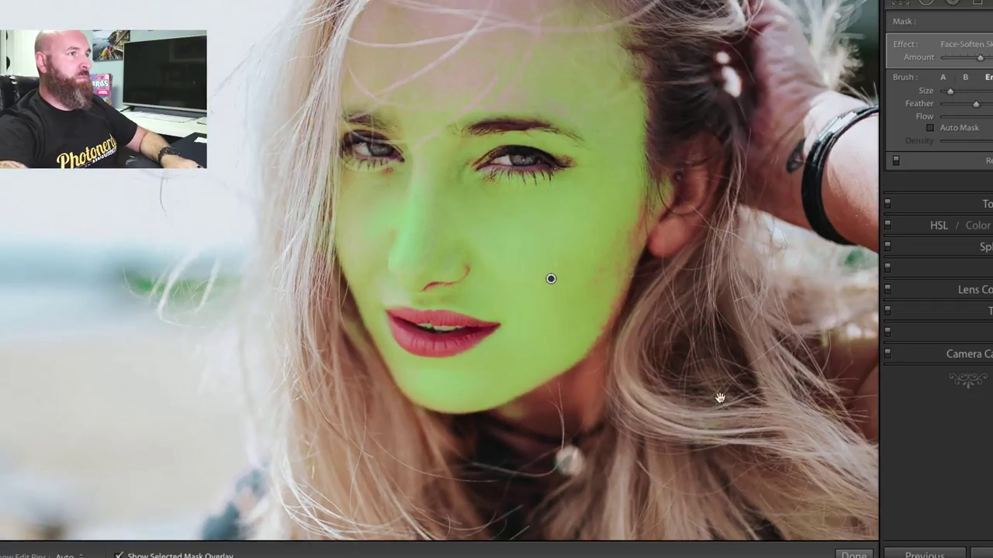